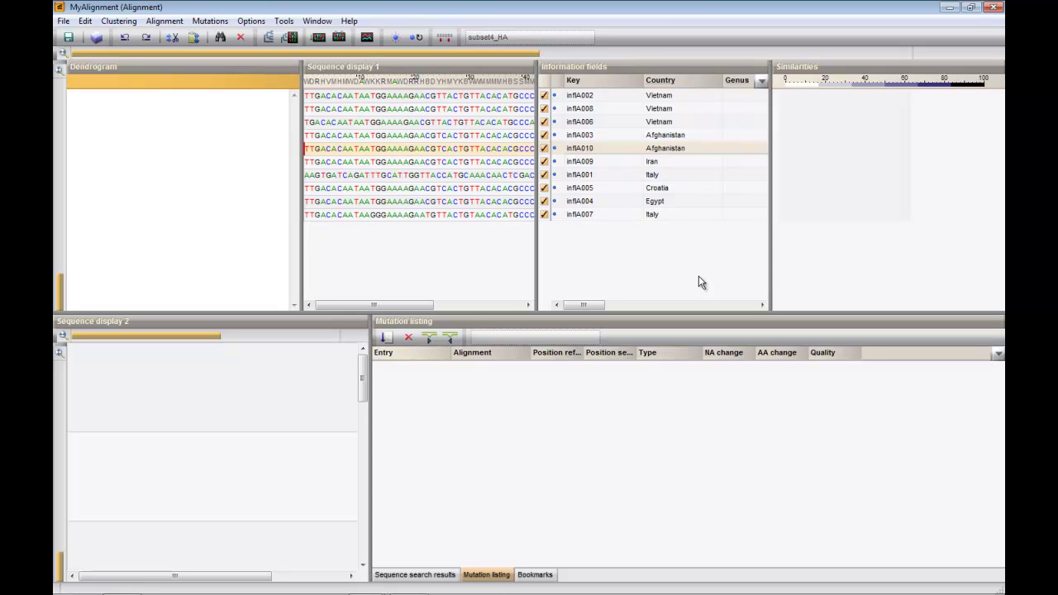
Open the translation settings: The Standard Code, frame 1, nucleotide sequences kept displayed.
left_click(170, 20)
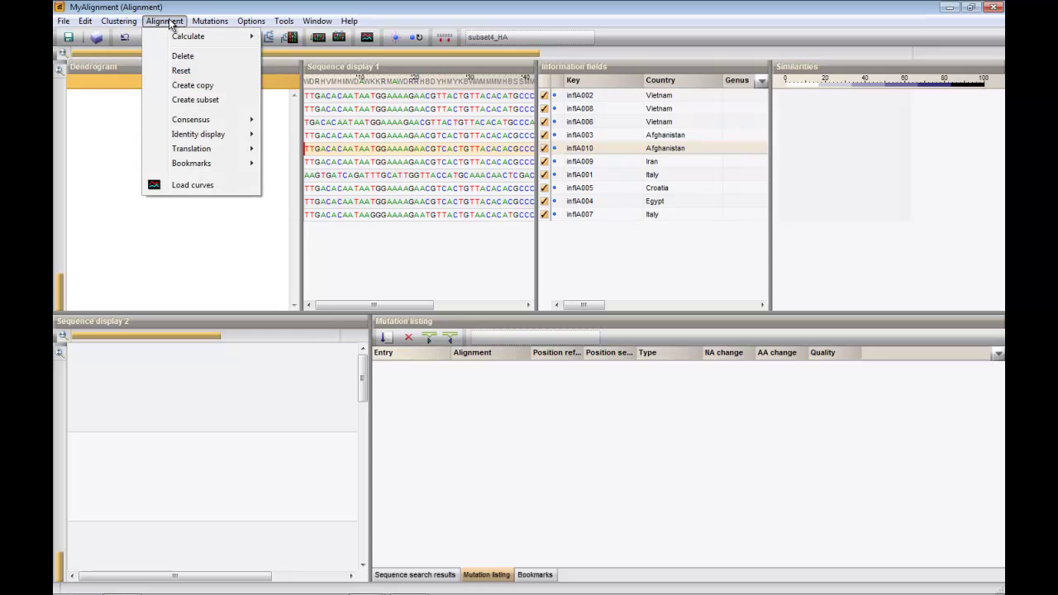
mouse_move(240, 149)
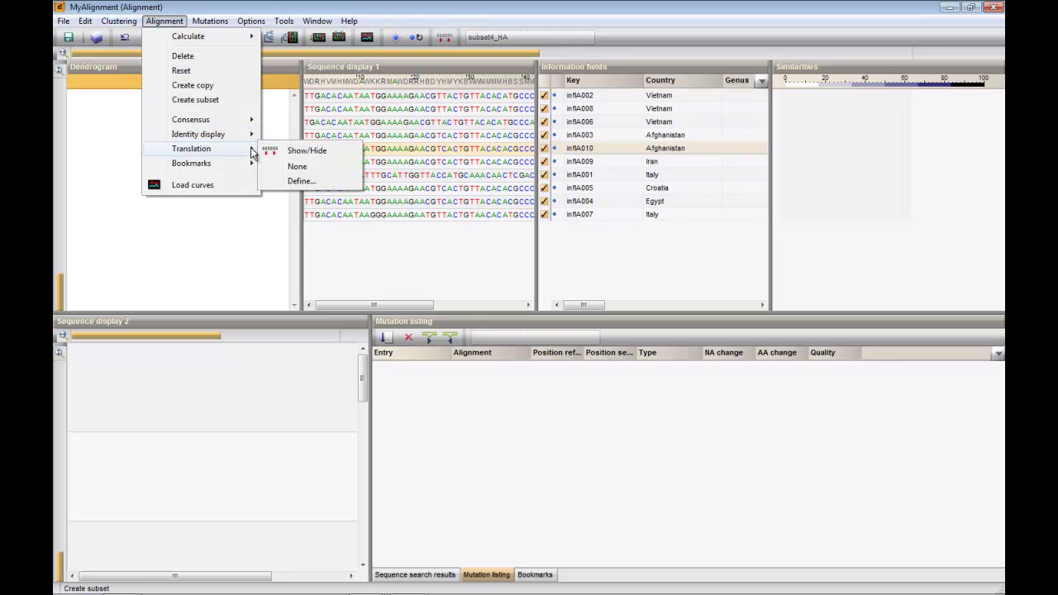
left_click(302, 181)
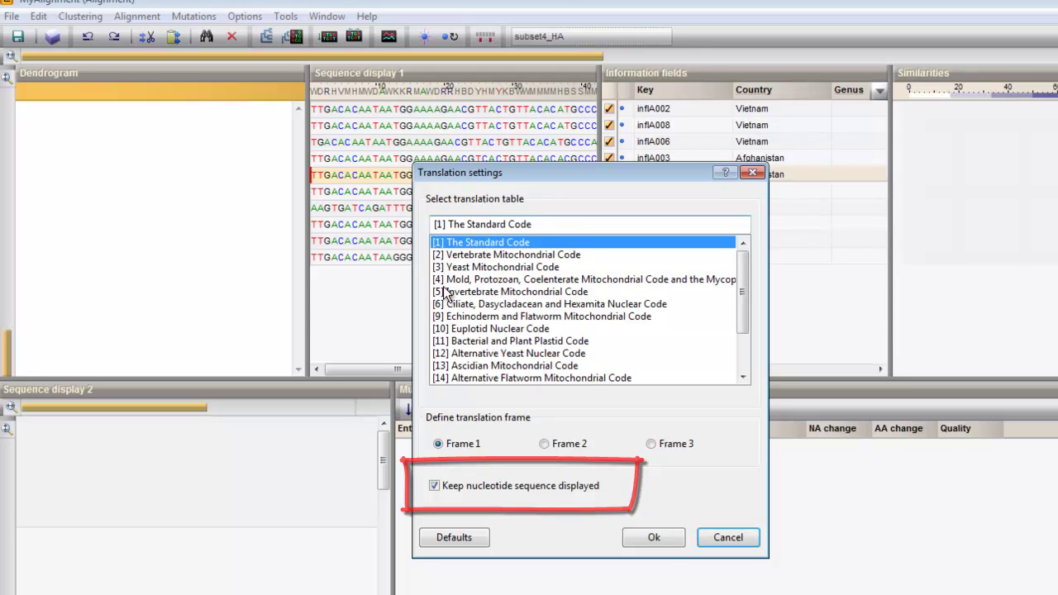
Confirm the Standard Code frame 1 translation, show amino acids under each sequence, and heighten rows.
left_click(668, 538)
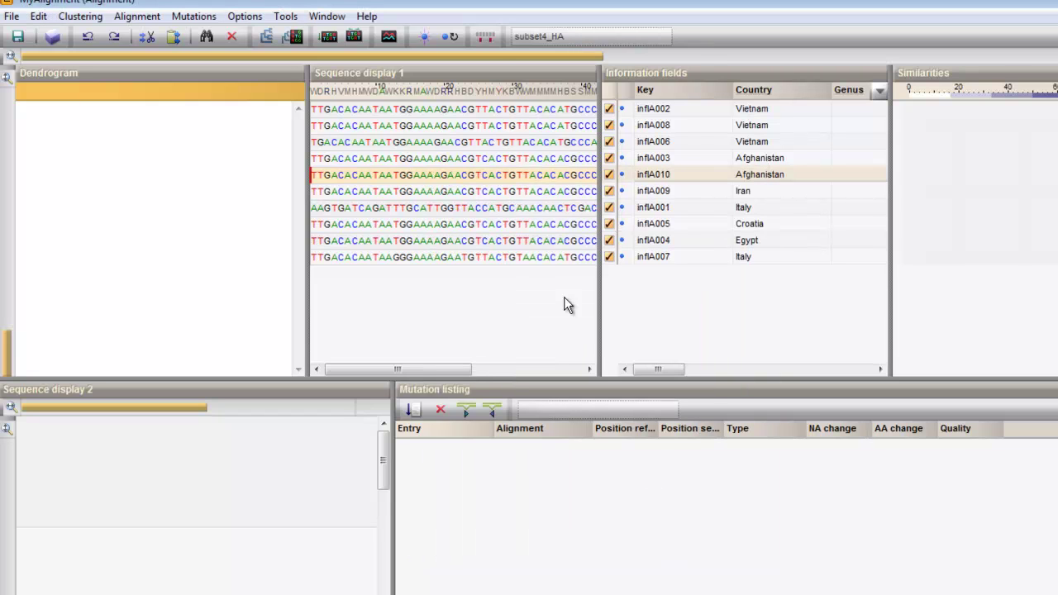
left_click(485, 38)
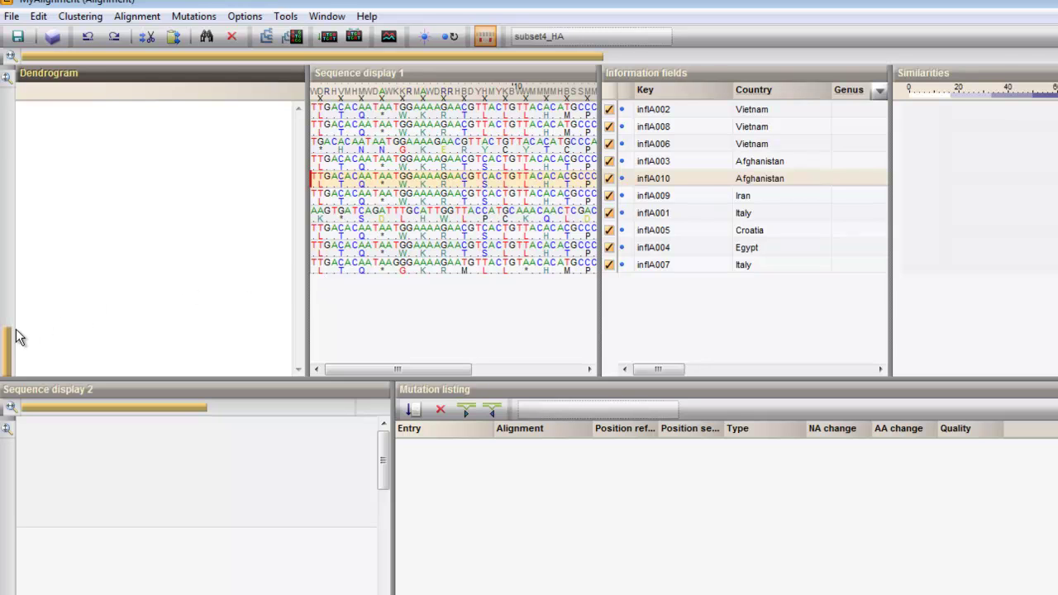
left_click_drag(7, 327, 19, 303)
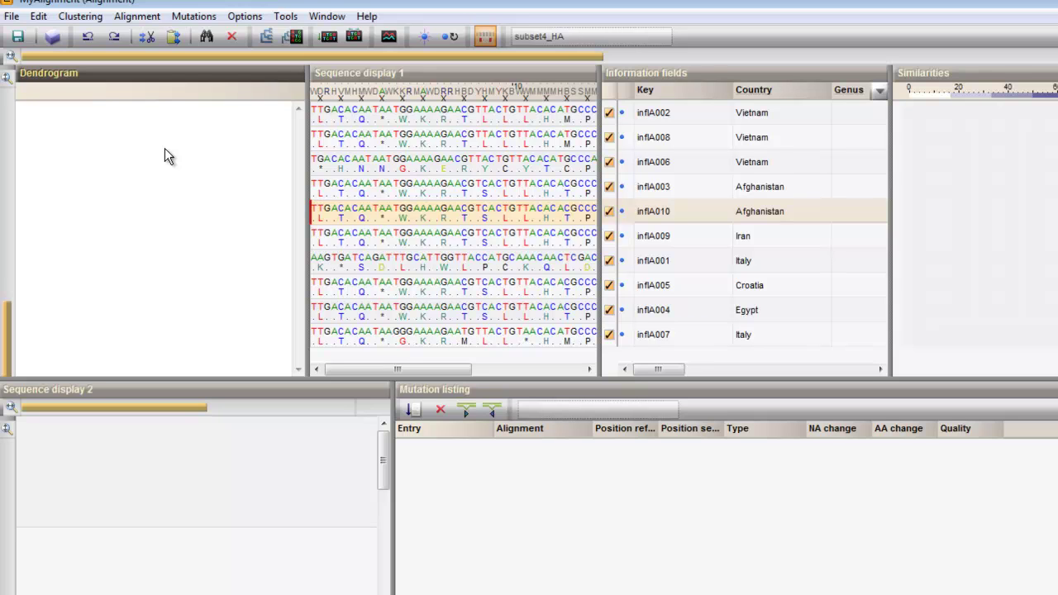
left_click(137, 16)
mouse_move(204, 177)
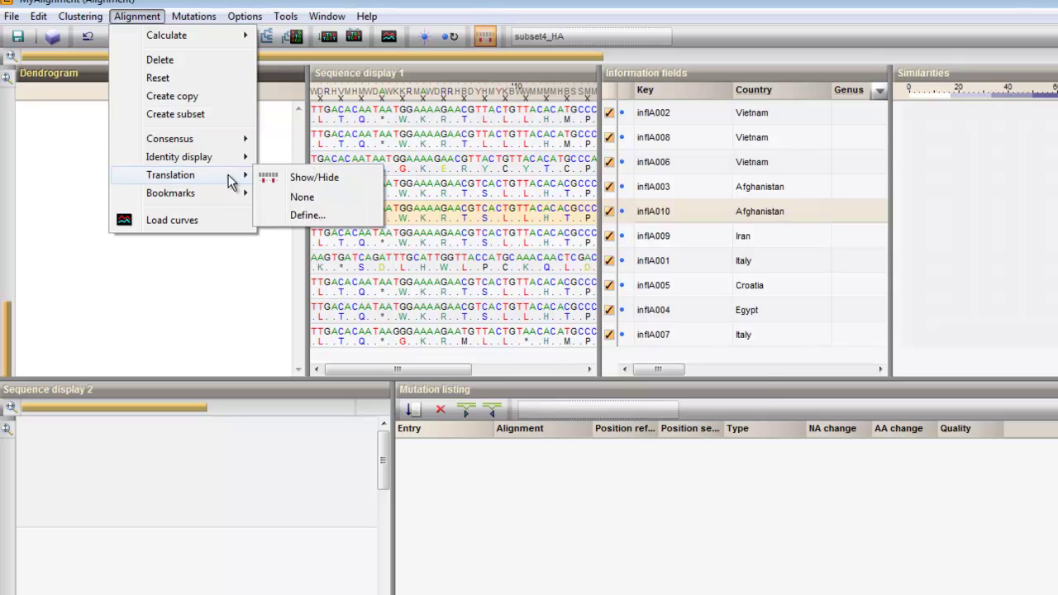
left_click(304, 217)
left_click(434, 486)
left_click(642, 539)
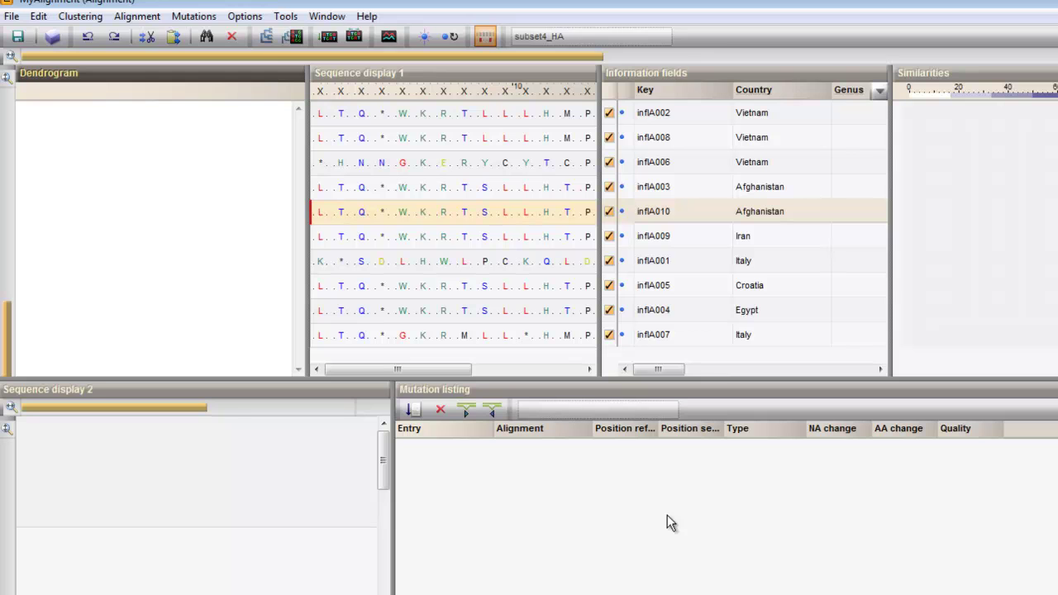
left_click(145, 17)
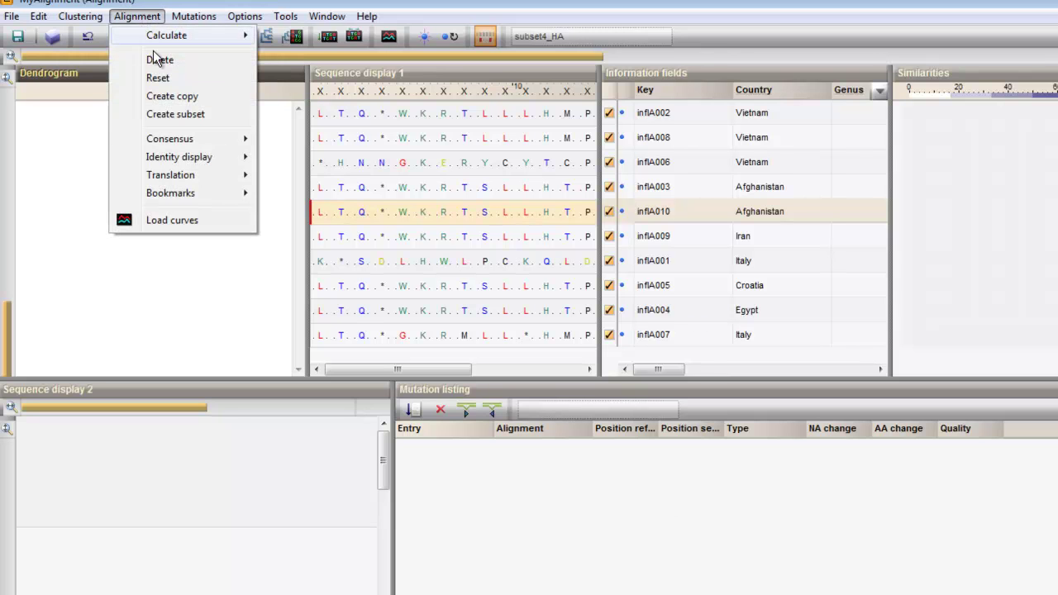
mouse_move(197, 174)
left_click(302, 216)
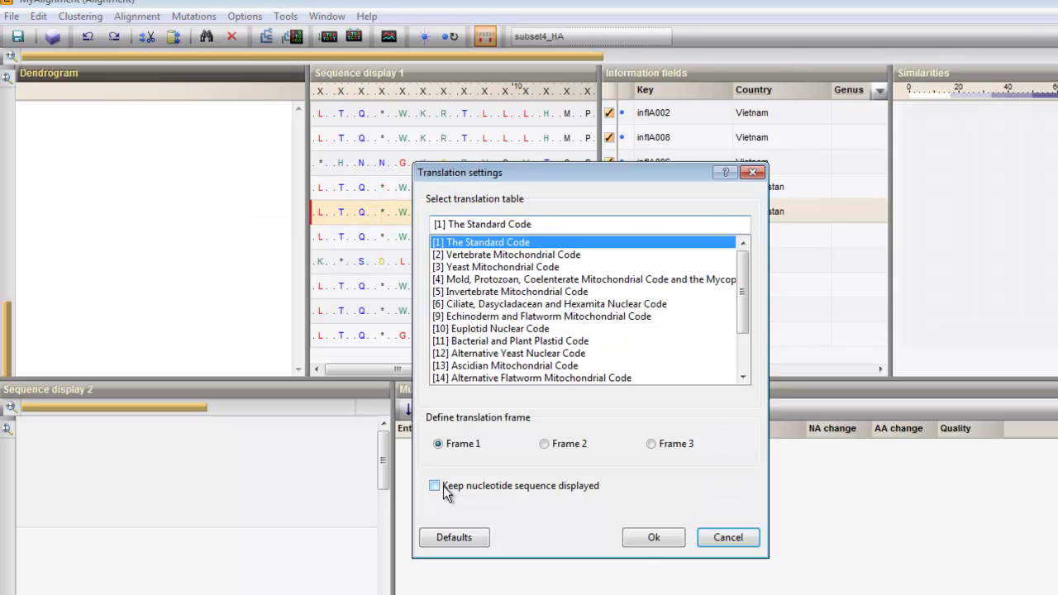
left_click(436, 486)
left_click(651, 537)
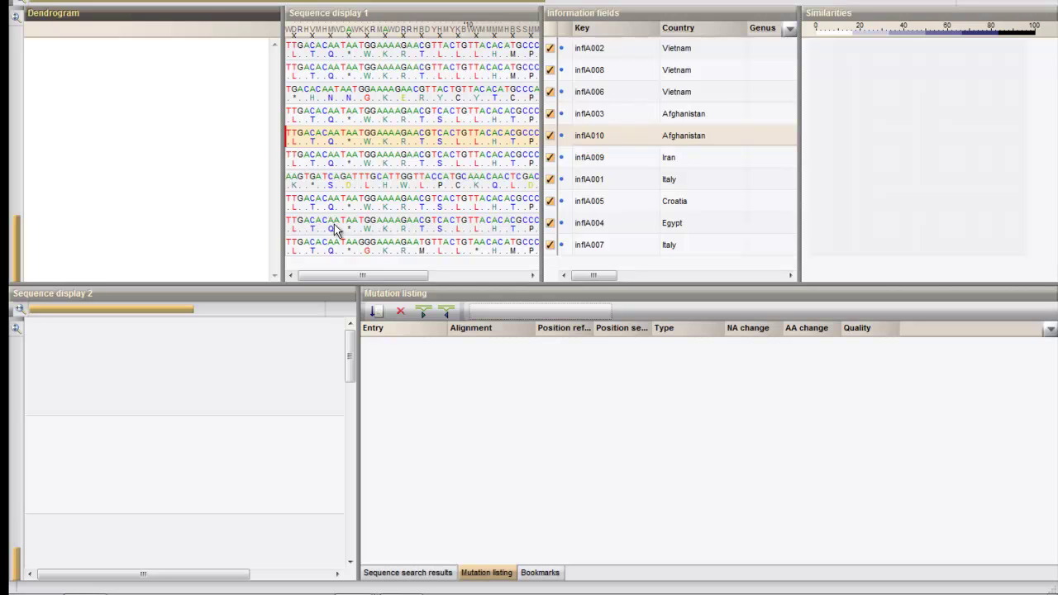
Search all entries for subsequence ttcttggtcmg with IUPAC ambiguity codes considered.
left_click(408, 572)
left_click(378, 310)
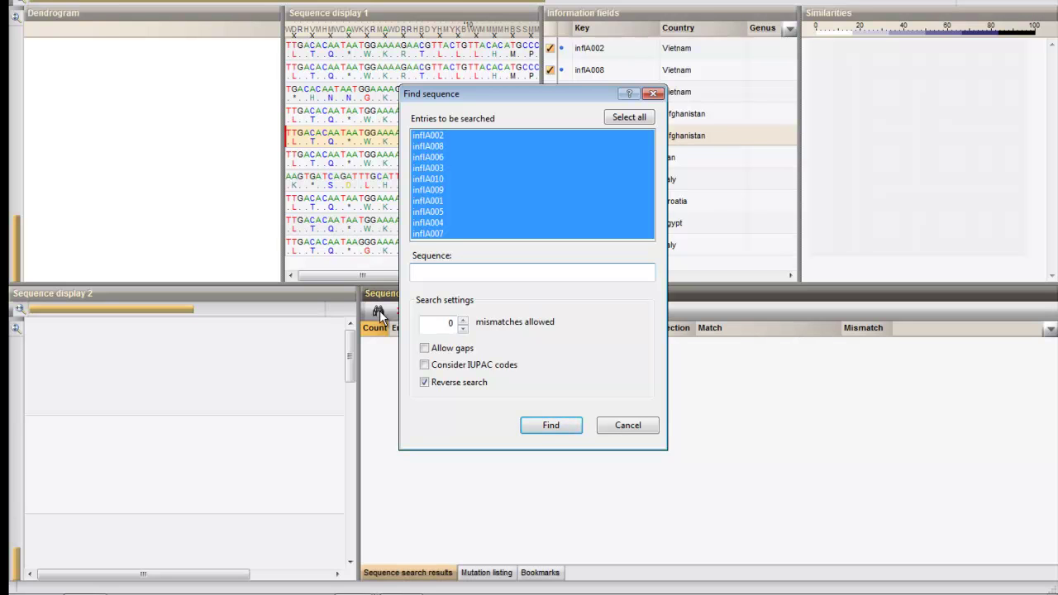
type("ttcttggtcmg")
left_click(424, 365)
Run the ttcttggtcmg search and view the inflA010, inflA001 (position 443) and inflA005 matches.
left_click(562, 430)
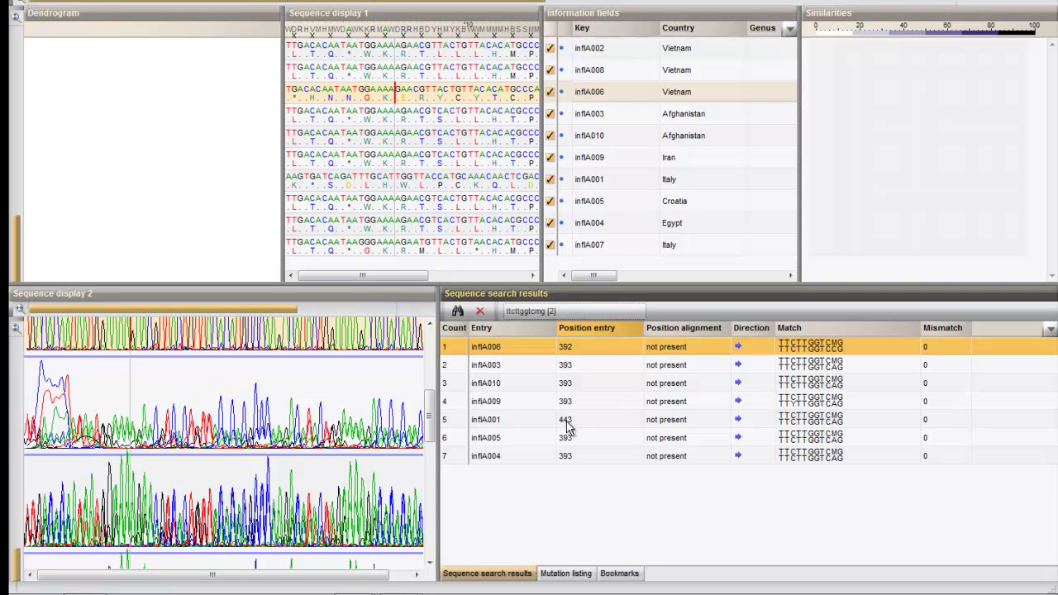
left_click(604, 388)
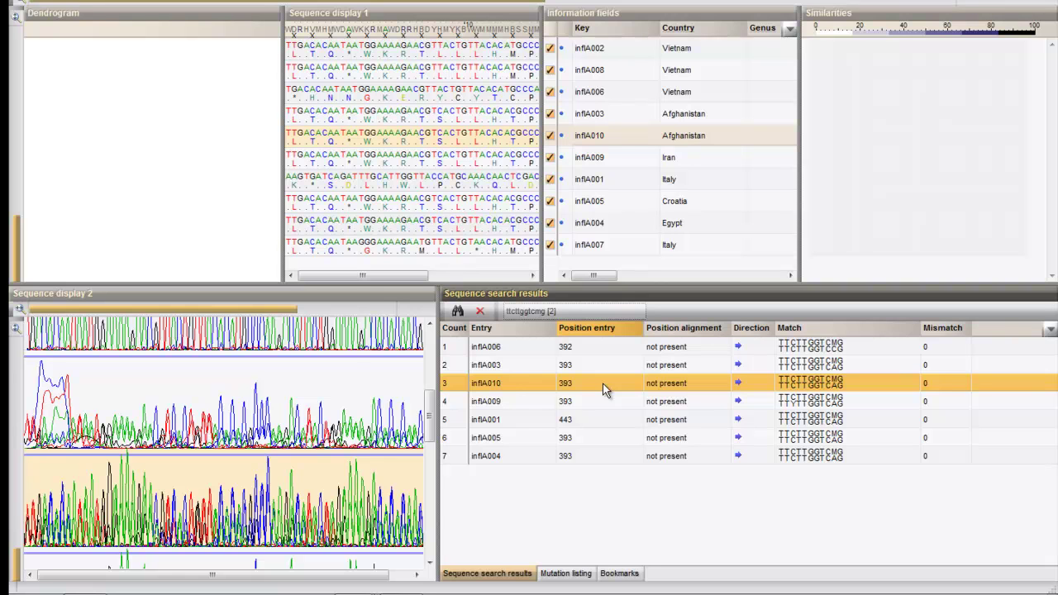
left_click(512, 419)
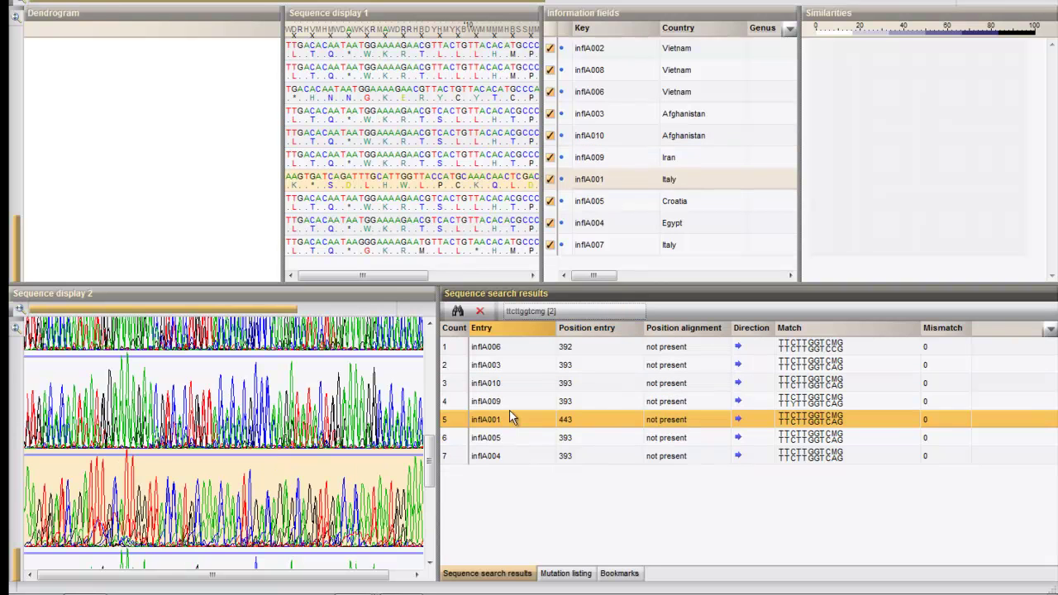
left_click(514, 441)
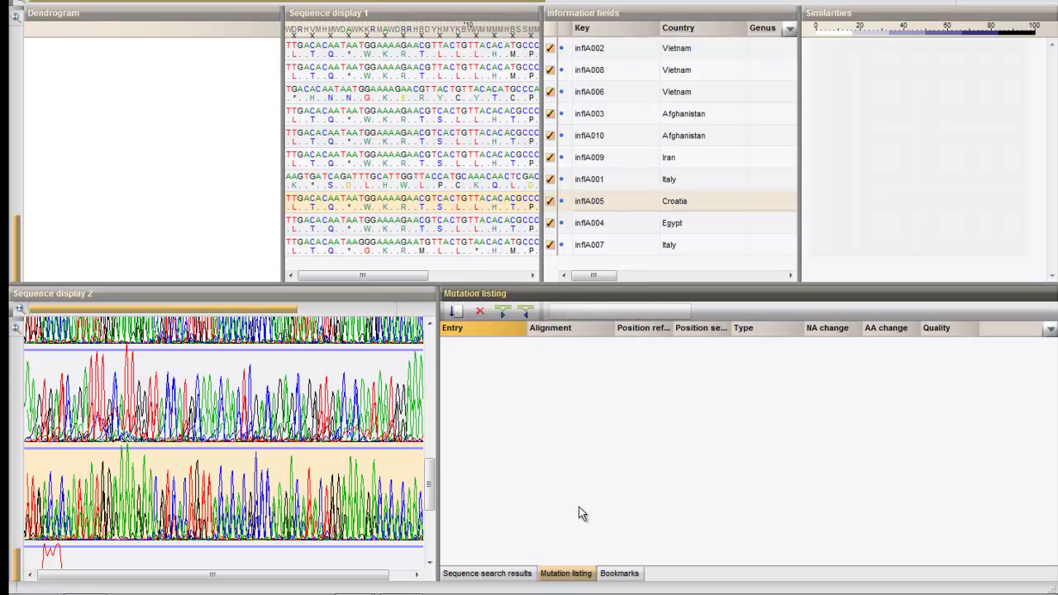
Set up Find mutations for all entries and types, leaving the intergenic colour unchanged.
left_click(457, 314)
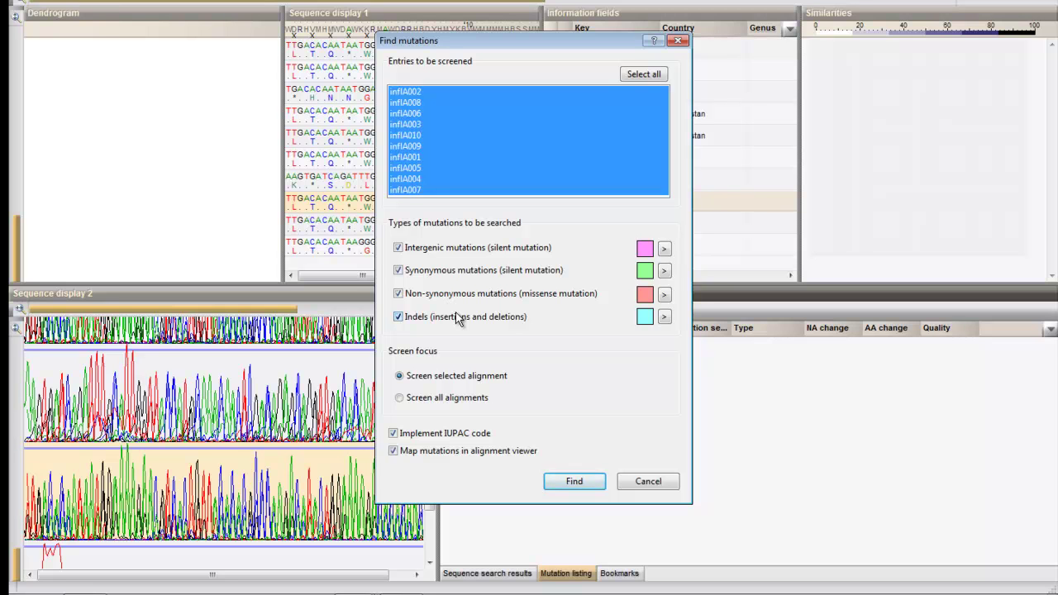
left_click(664, 251)
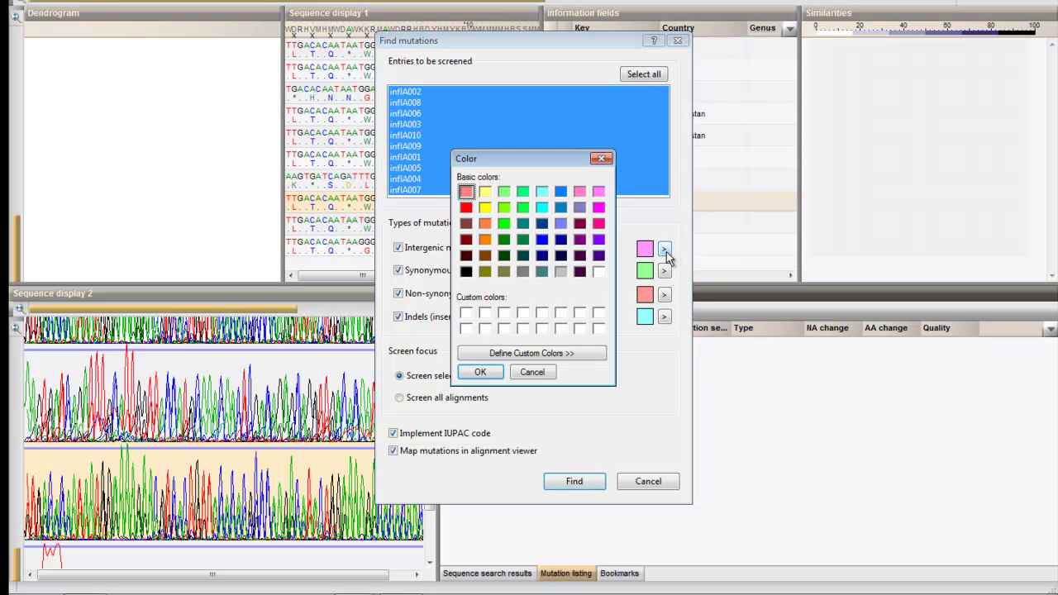
left_click(538, 373)
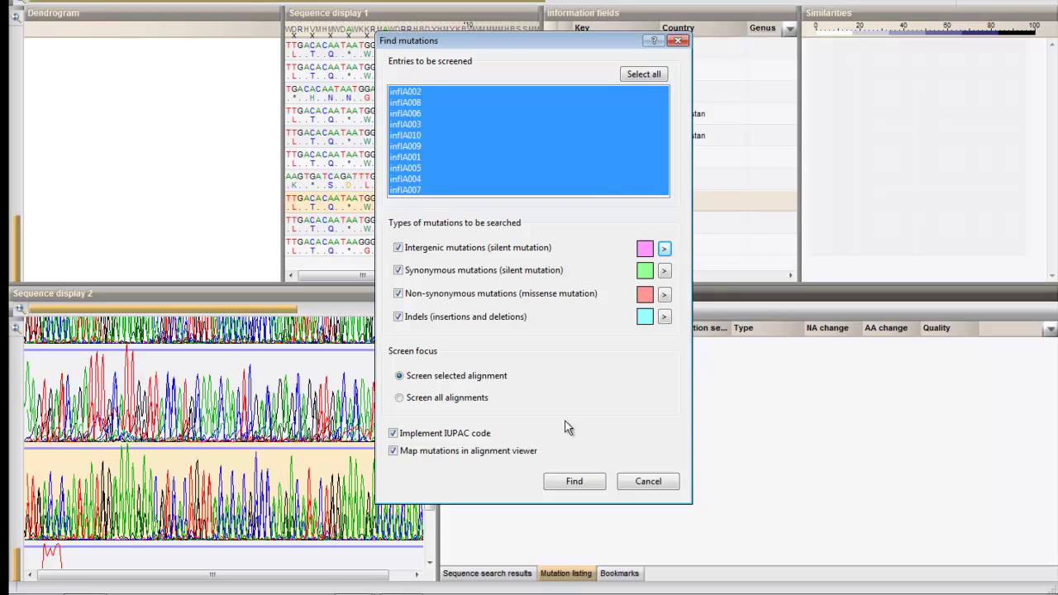
Run the mutation search and jump to inflA006's position 44 missense mutation (a→g, K→R).
left_click(593, 480)
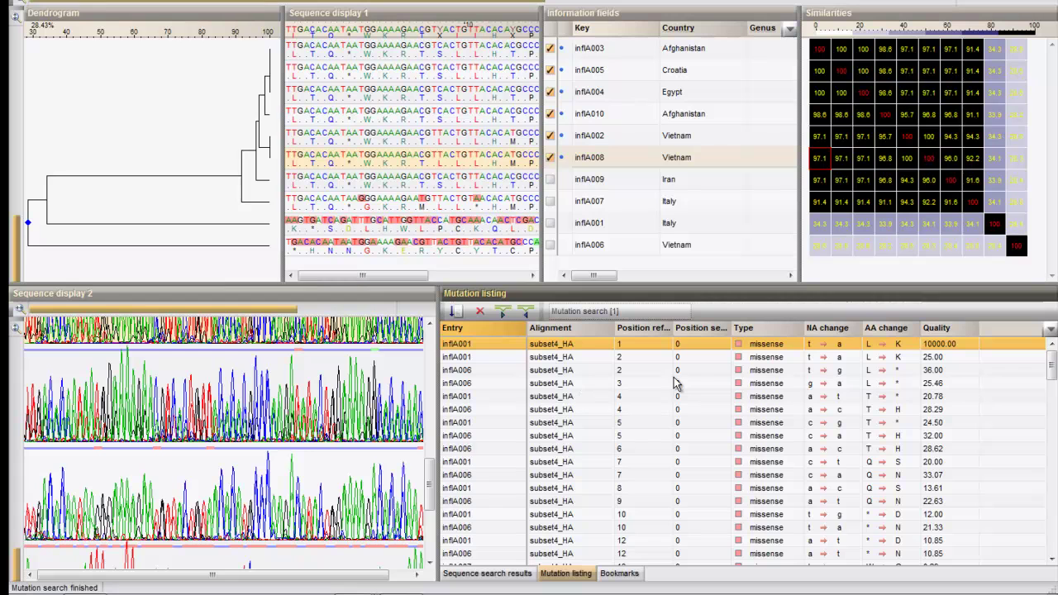
left_click_drag(1052, 376, 1053, 479)
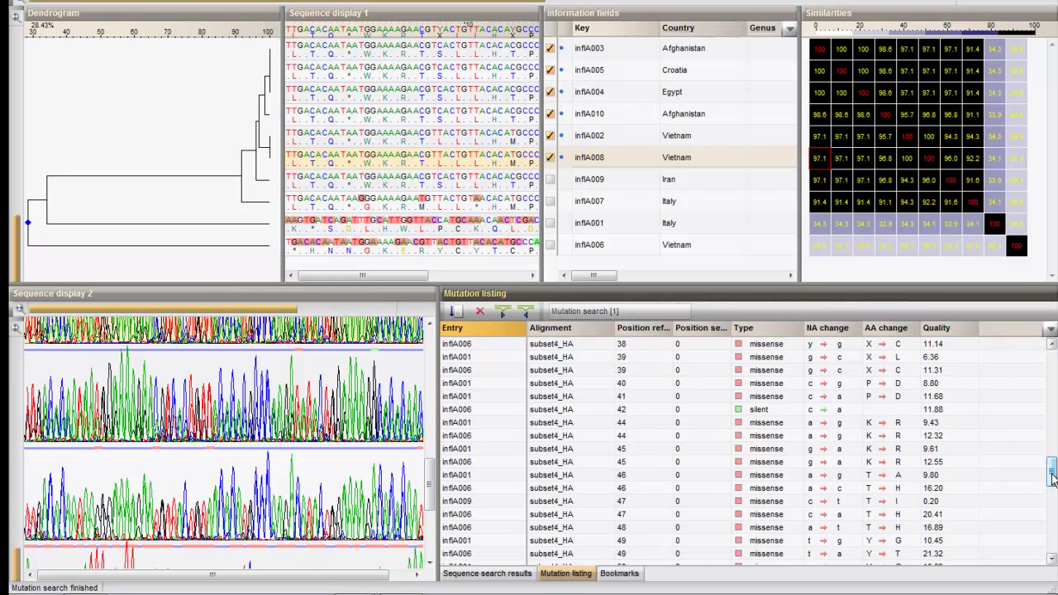
left_click(773, 437)
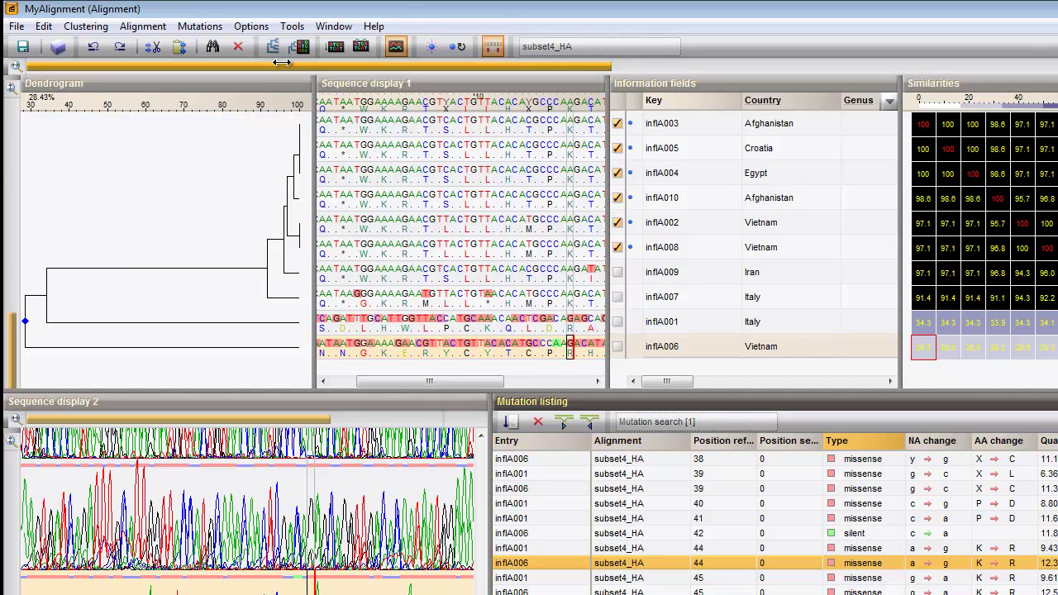
Start exporting the mutation list to a file, then cancel without saving.
left_click(182, 29)
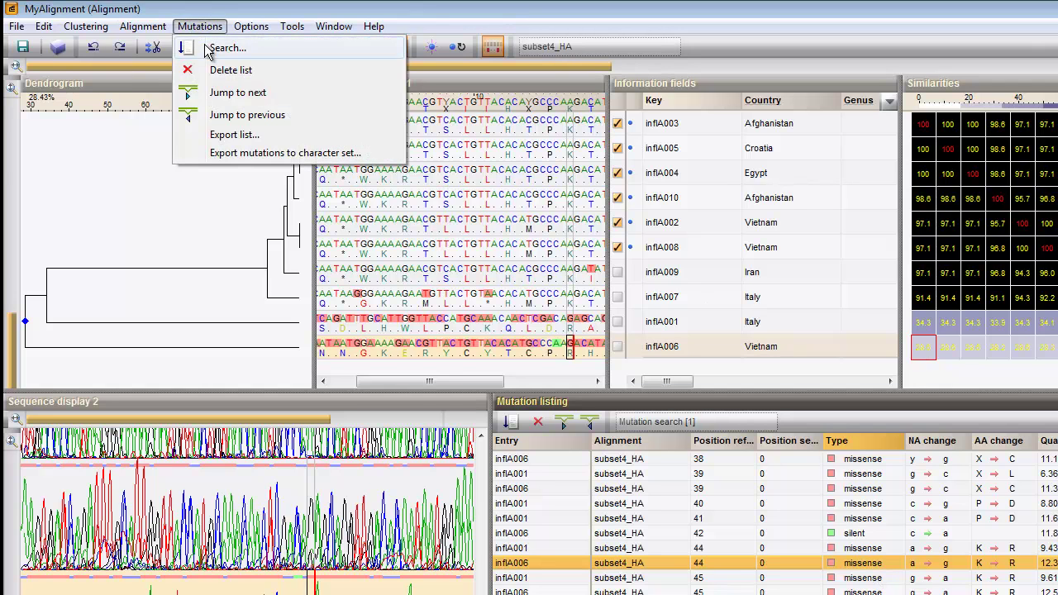
left_click(232, 134)
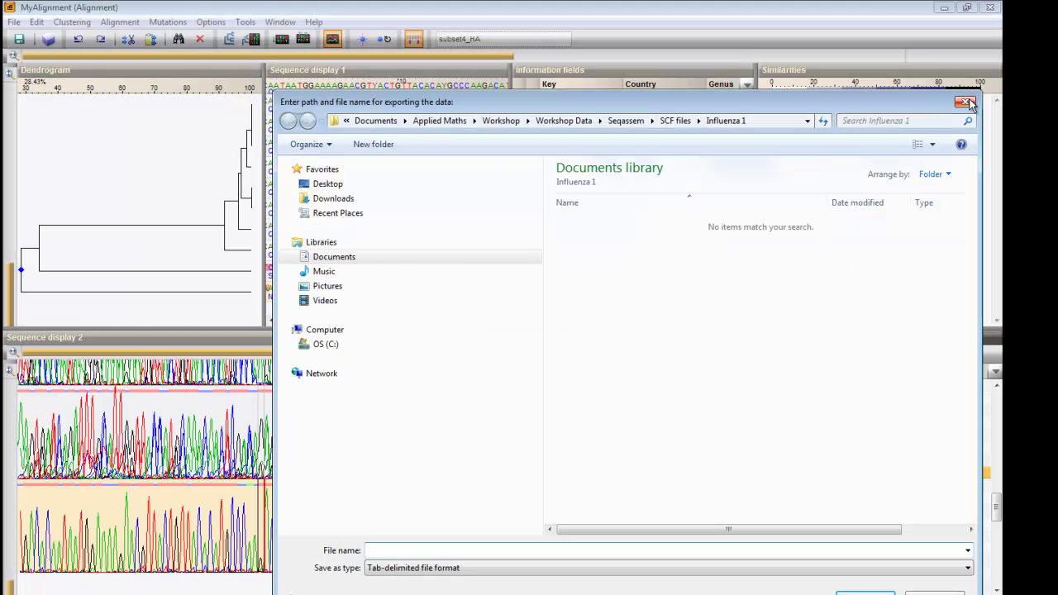
left_click(968, 99)
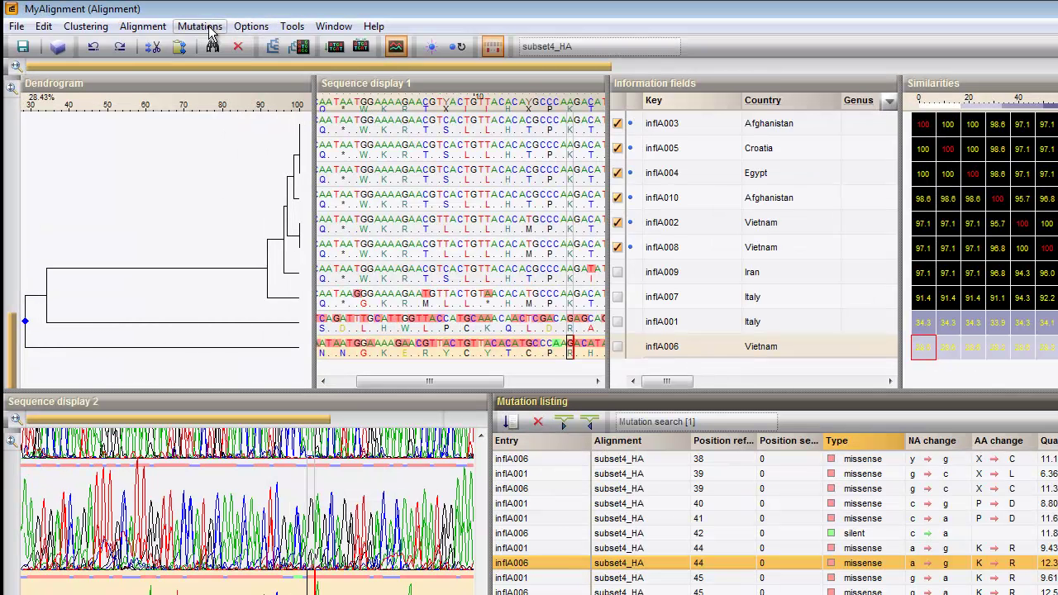
Export the mutations to character set new_charset and enlarge the Comparison window.
left_click(201, 26)
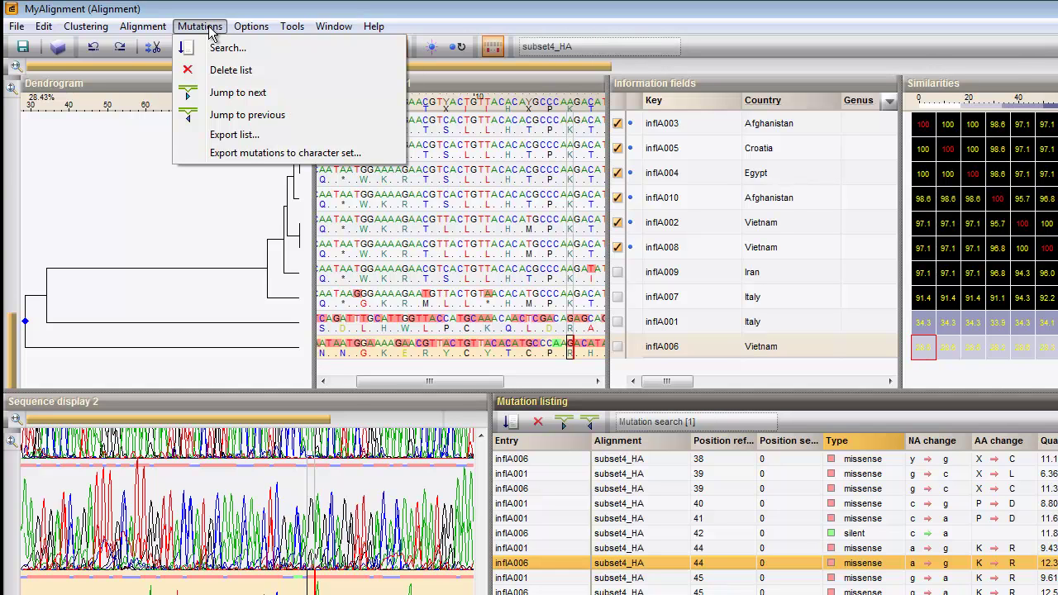
left_click(243, 153)
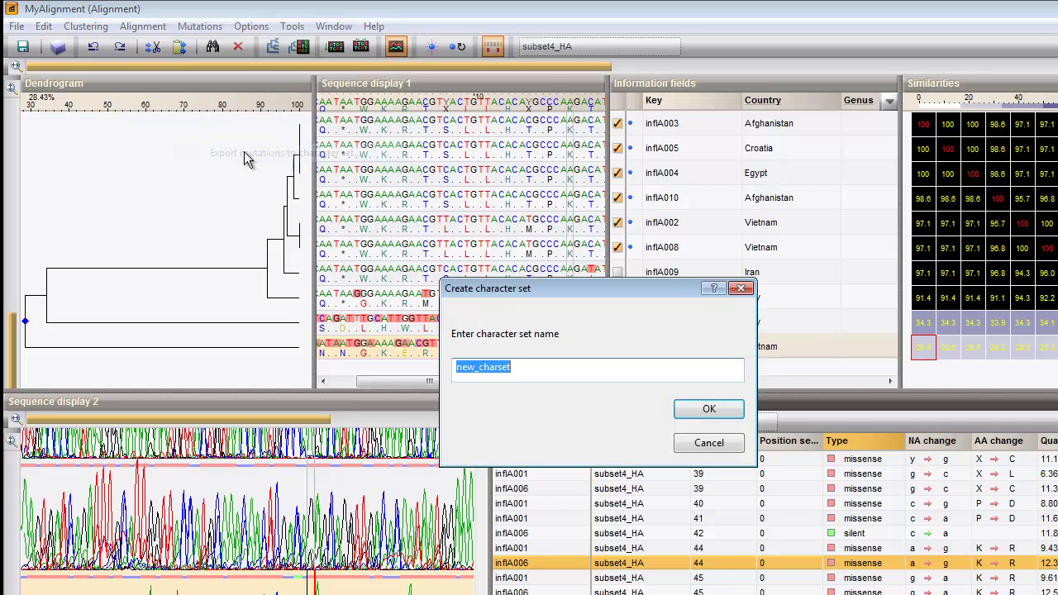
left_click(706, 410)
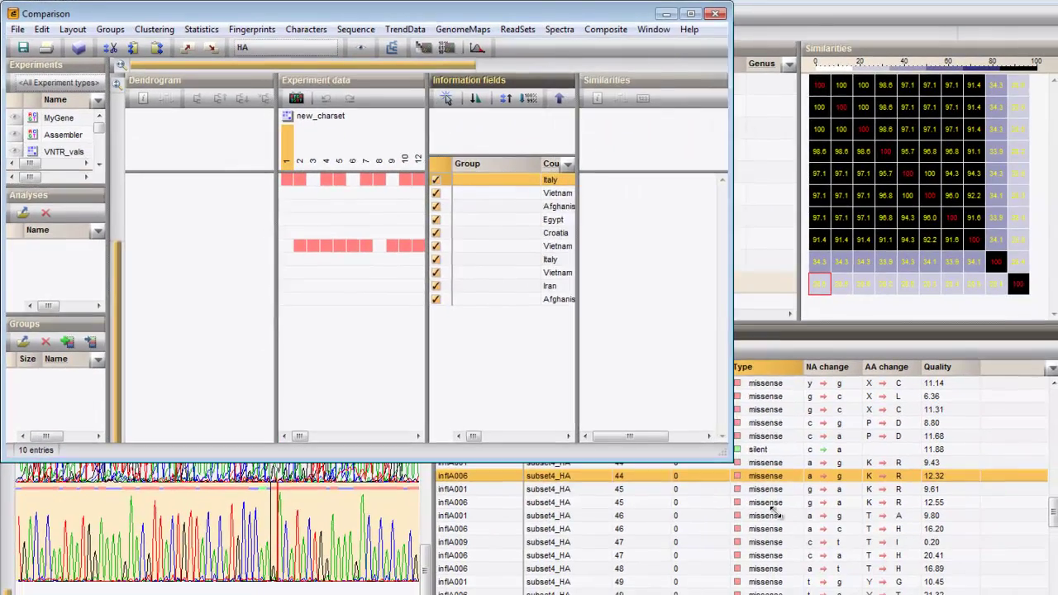
left_click_drag(777, 514, 920, 529)
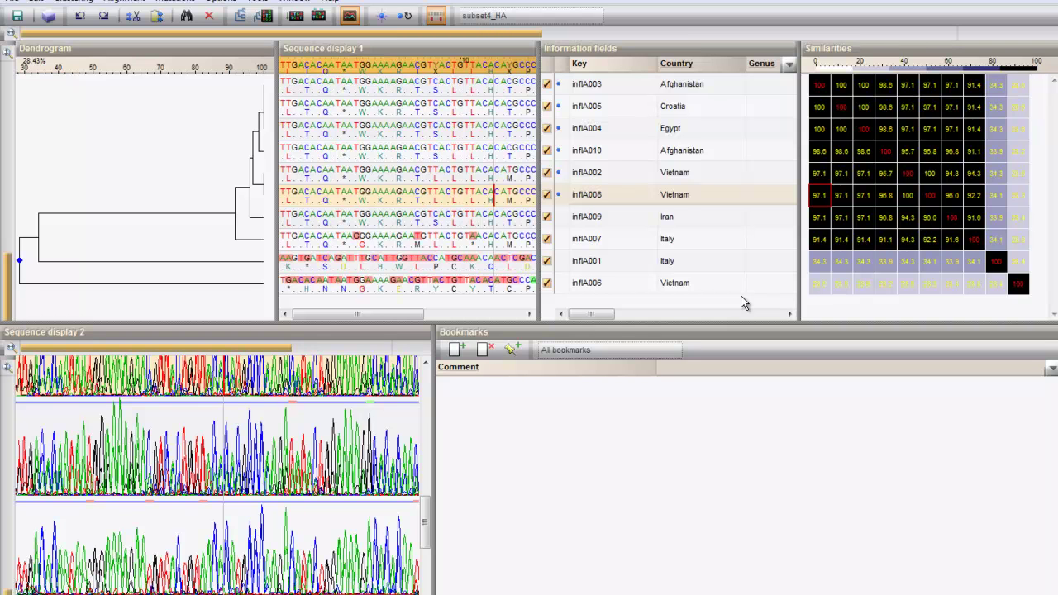
Create a new bookmark list named Forward primer.
left_click(455, 349)
type("Forward primer")
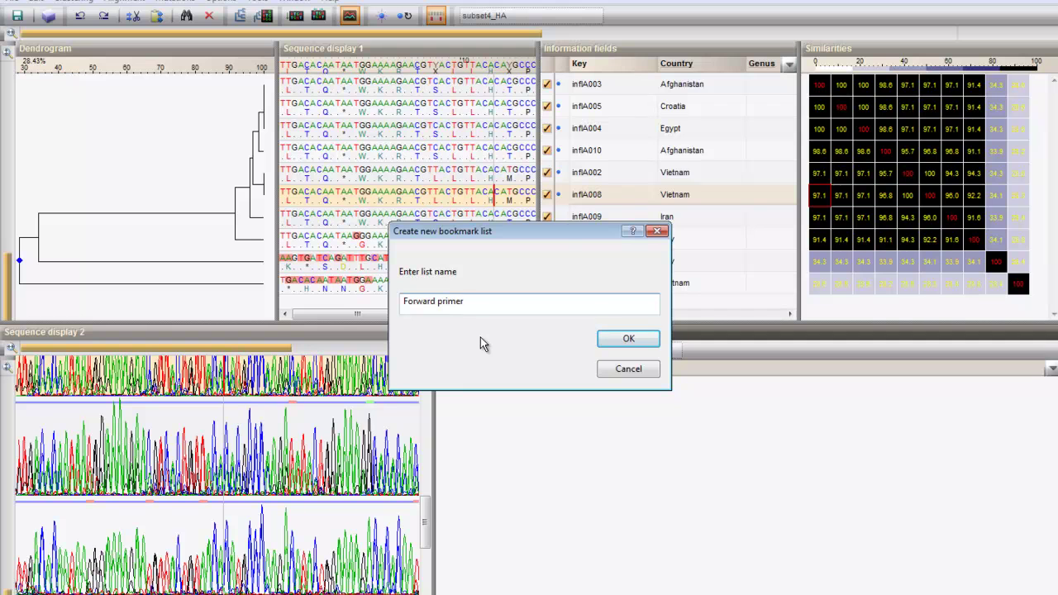
left_click(647, 341)
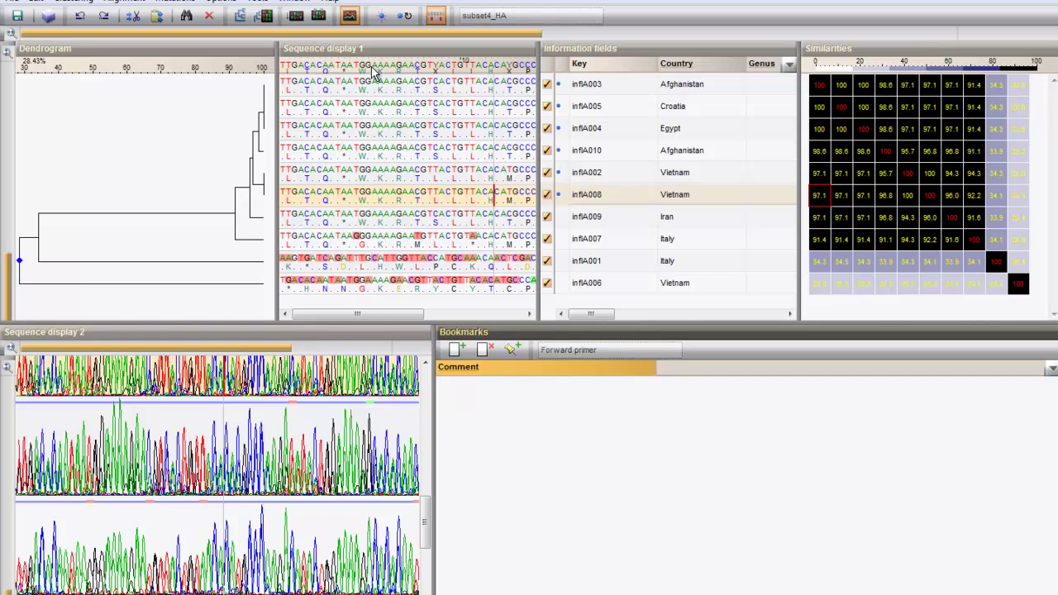
Add a bookmark named bookmark1 at a position in the inflA003 sequence and open its actions.
left_click(416, 86)
left_click(559, 416)
left_click(513, 347)
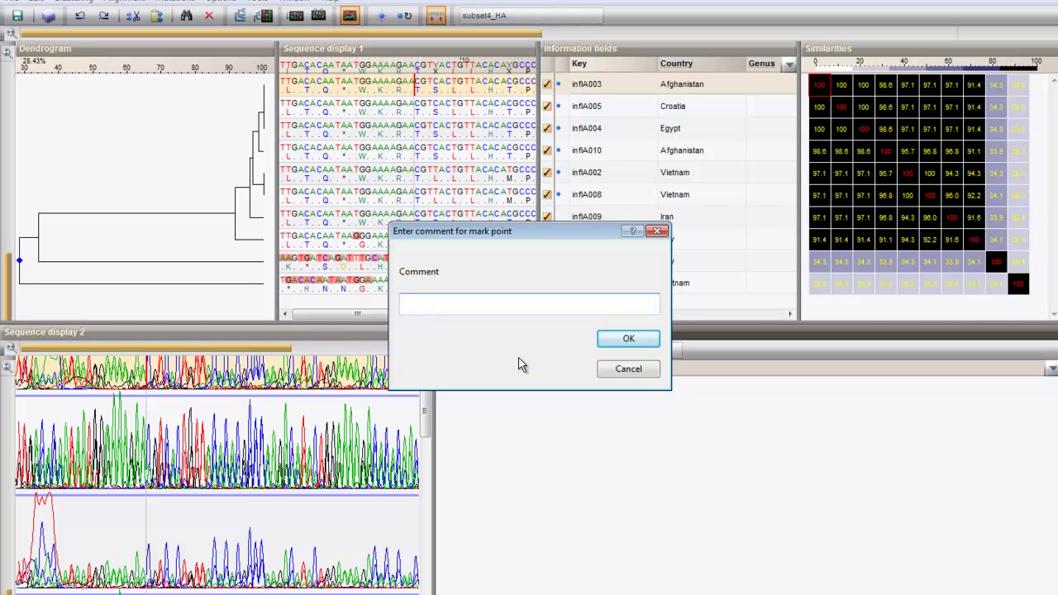
type("bookmark")
key("BackSpace")
type("k1")
left_click(640, 340)
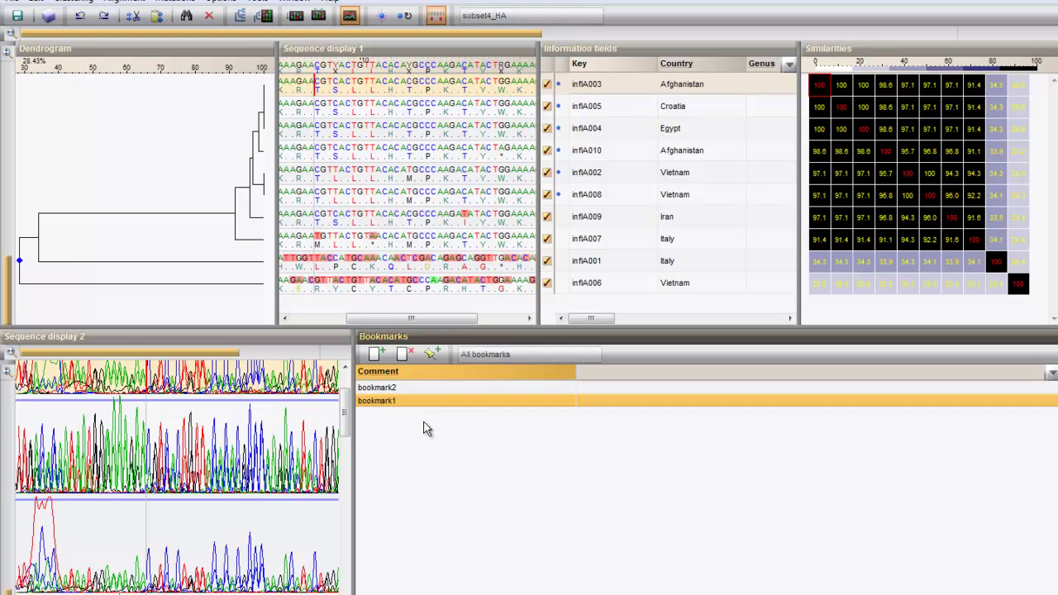
right_click(416, 401)
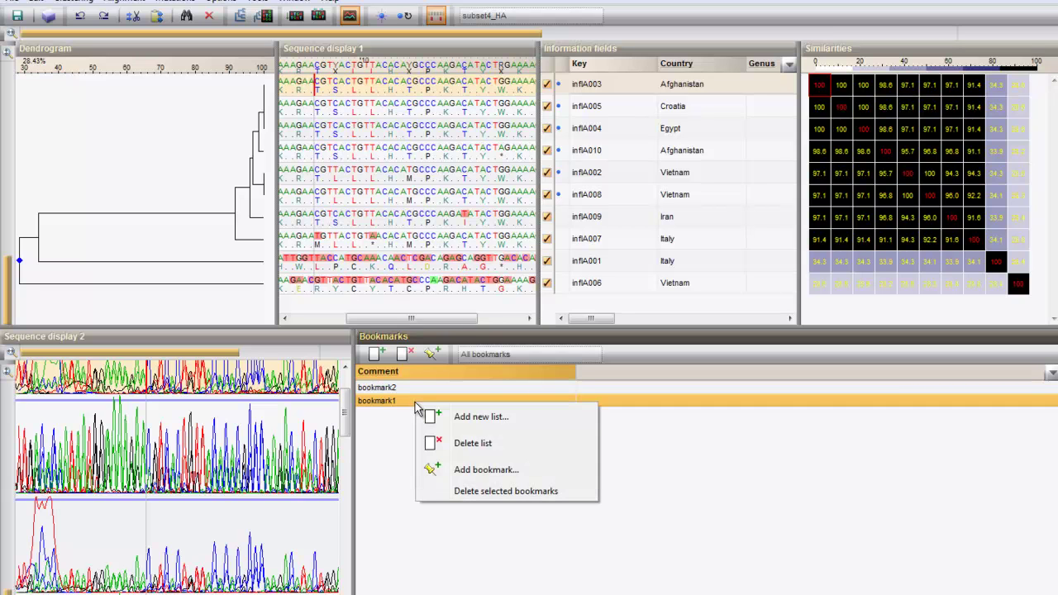